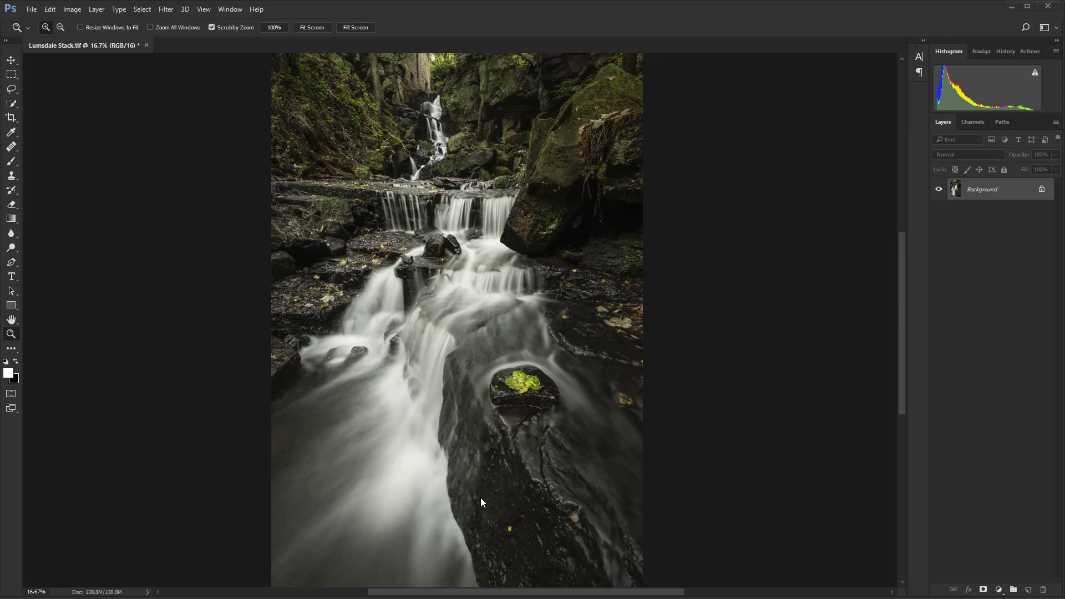
# - Inspect the Lumsdale Stack image, zooming on the leaf rock and the upper waterfall
pyautogui.moveTo(480, 497); pyautogui.dragTo(453, 311)
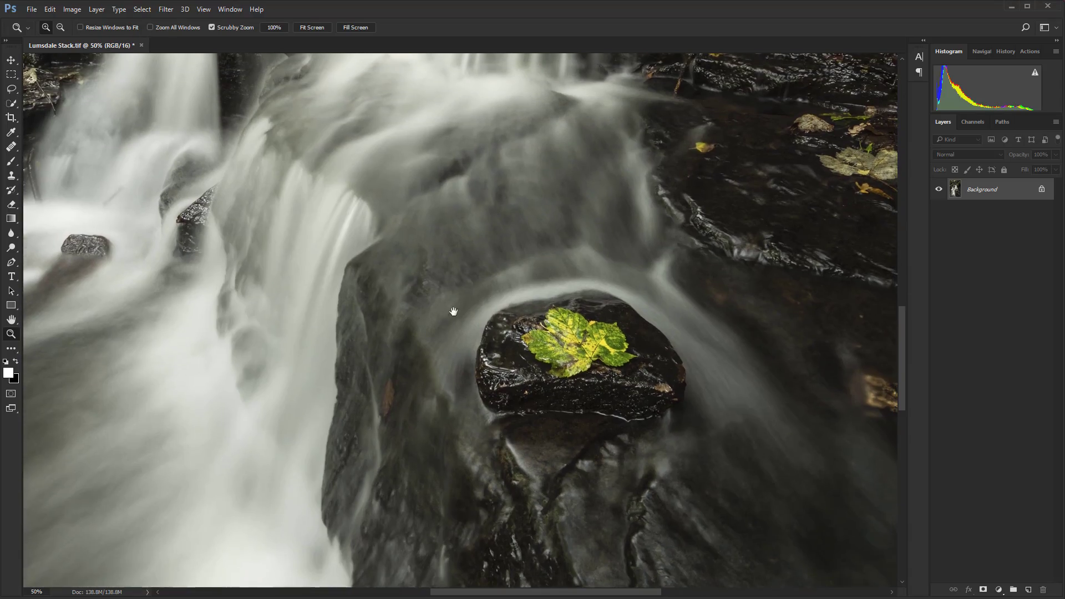
pyautogui.hotkey('ctrl', '0')
pyautogui.moveTo(548, 263); pyautogui.dragTo(529, 298)
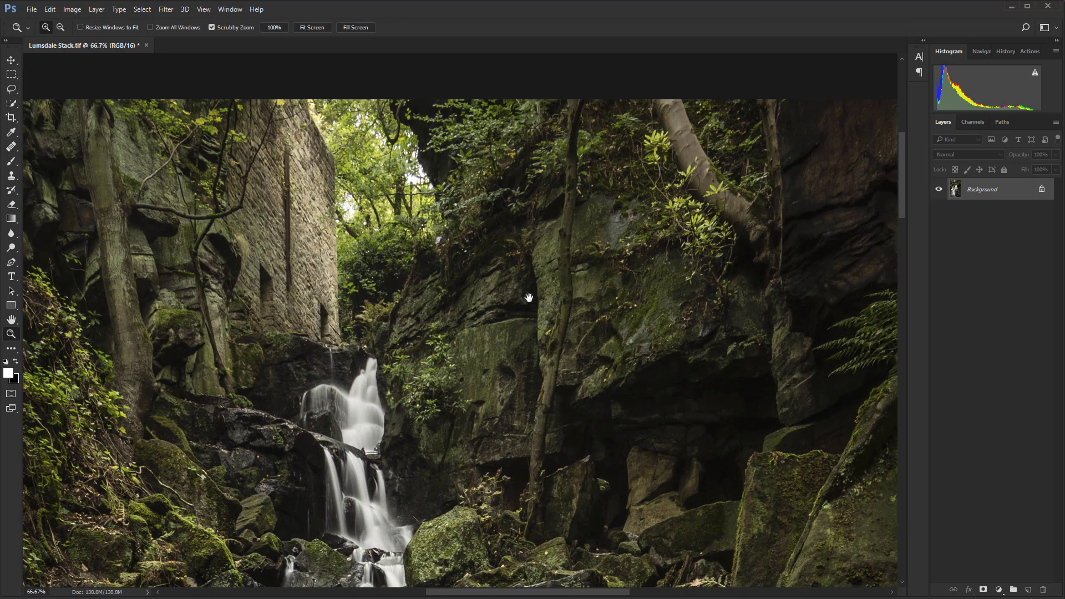
# - Close Lumsdale Stack.tif without saving and bring up the File > Scripts submenu
pyautogui.click(146, 44)
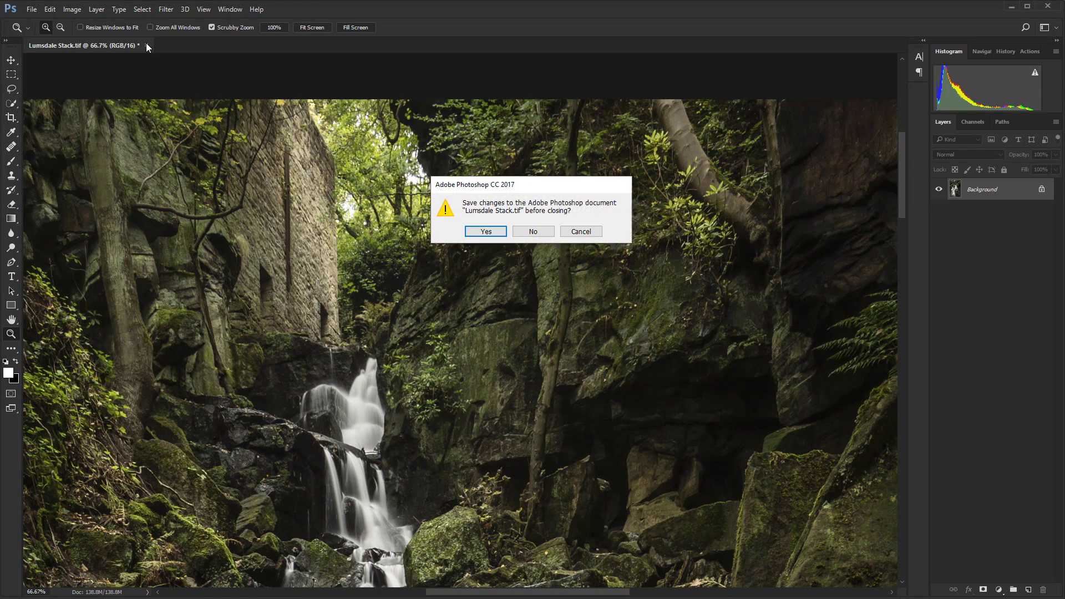
pyautogui.press('n')
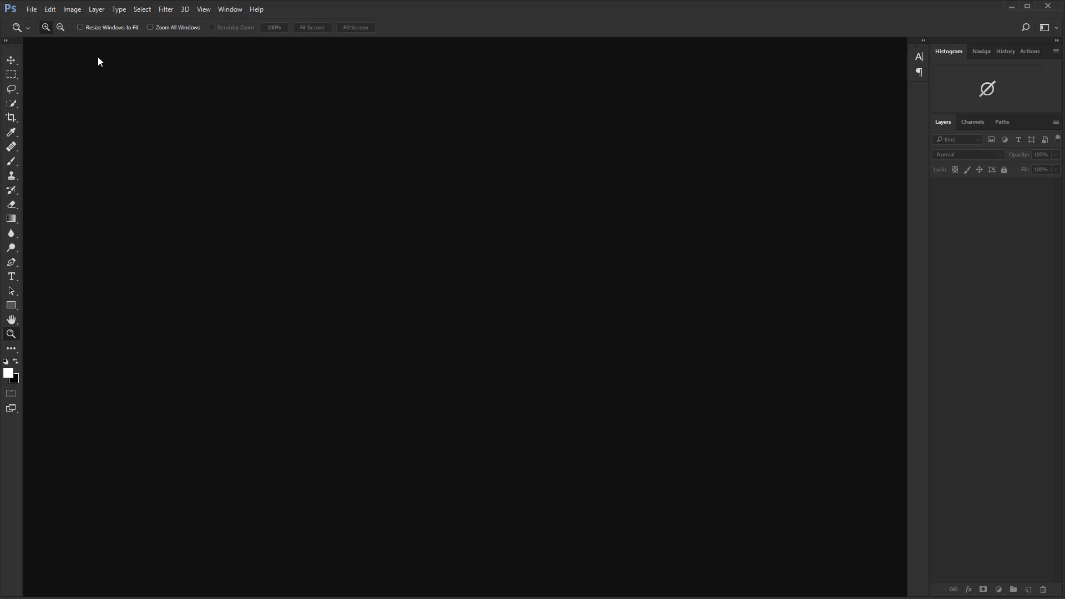
pyautogui.click(50, 10)
pyautogui.moveTo(31, 9)
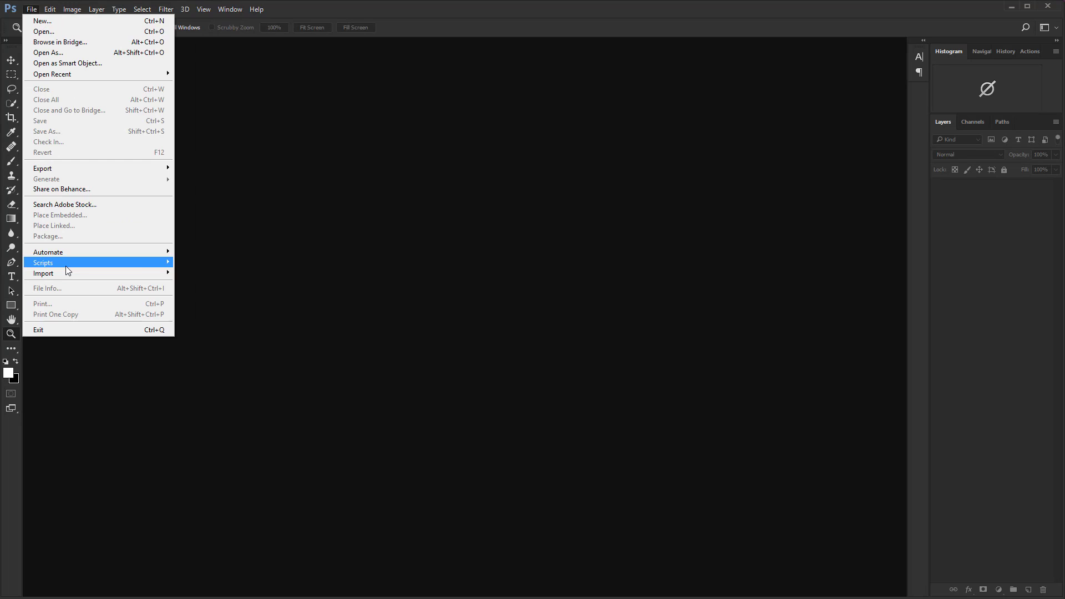
# - Choose Load Files into Stack and select _DSC0206.tif, _DSC0207.tif and _DSC0208.tif as sources
pyautogui.moveTo(66, 266)
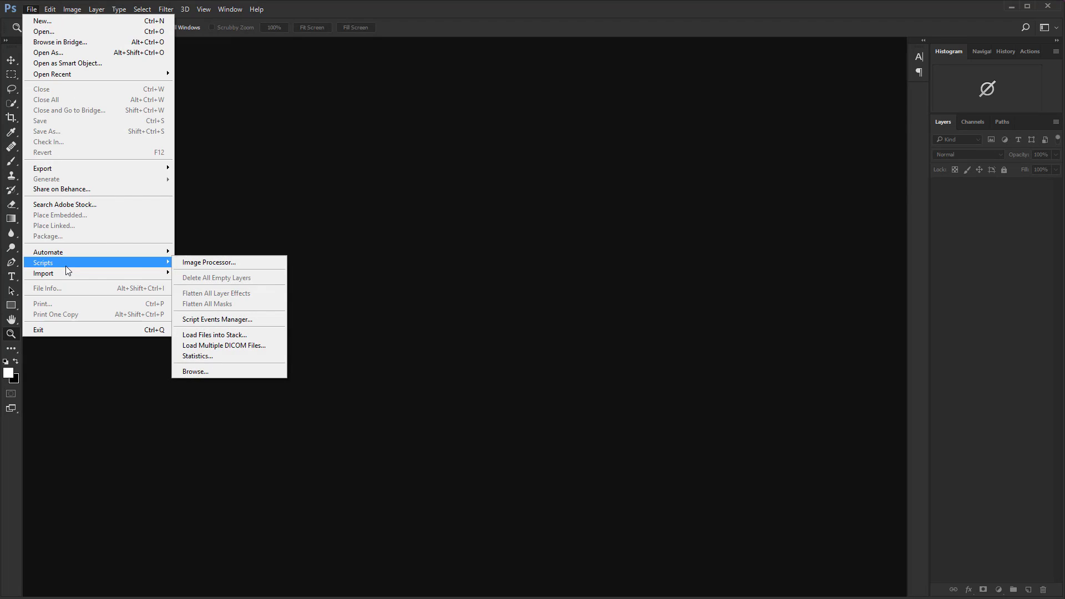
pyautogui.click(218, 336)
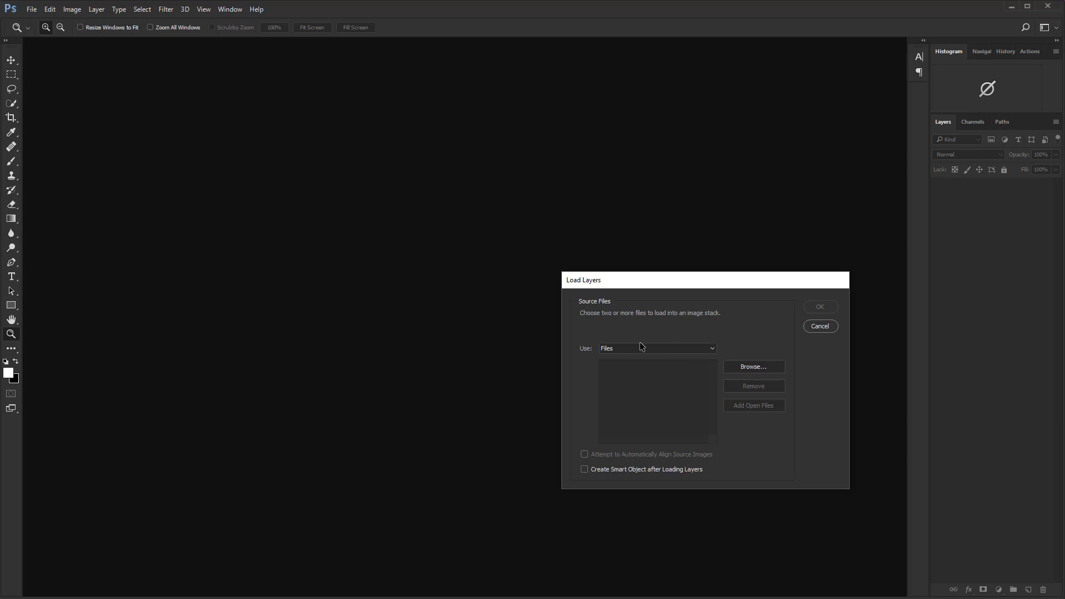
pyautogui.click(768, 368)
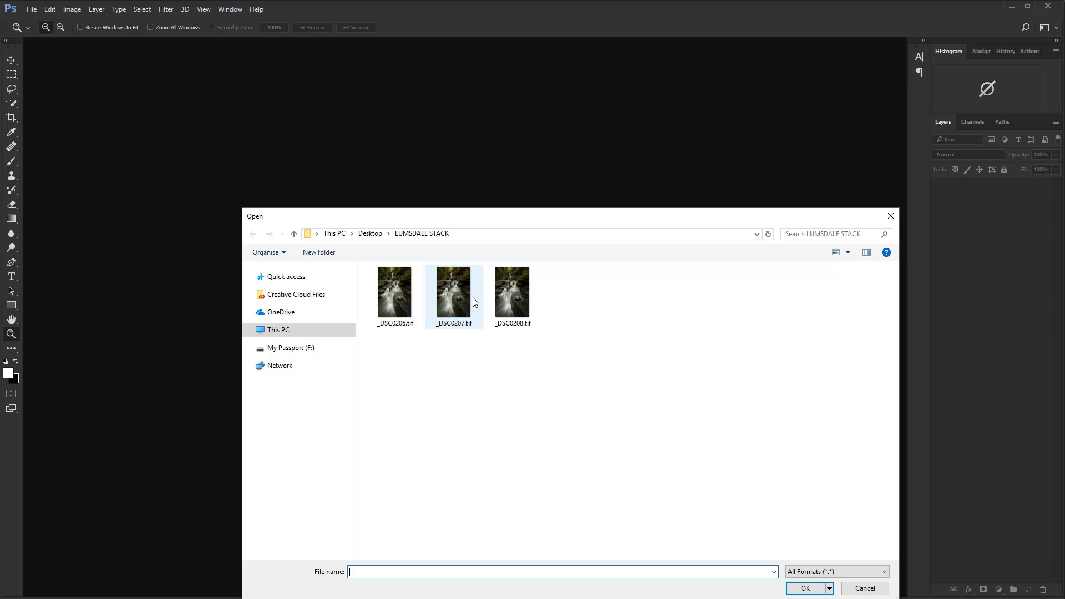
pyautogui.click(396, 294)
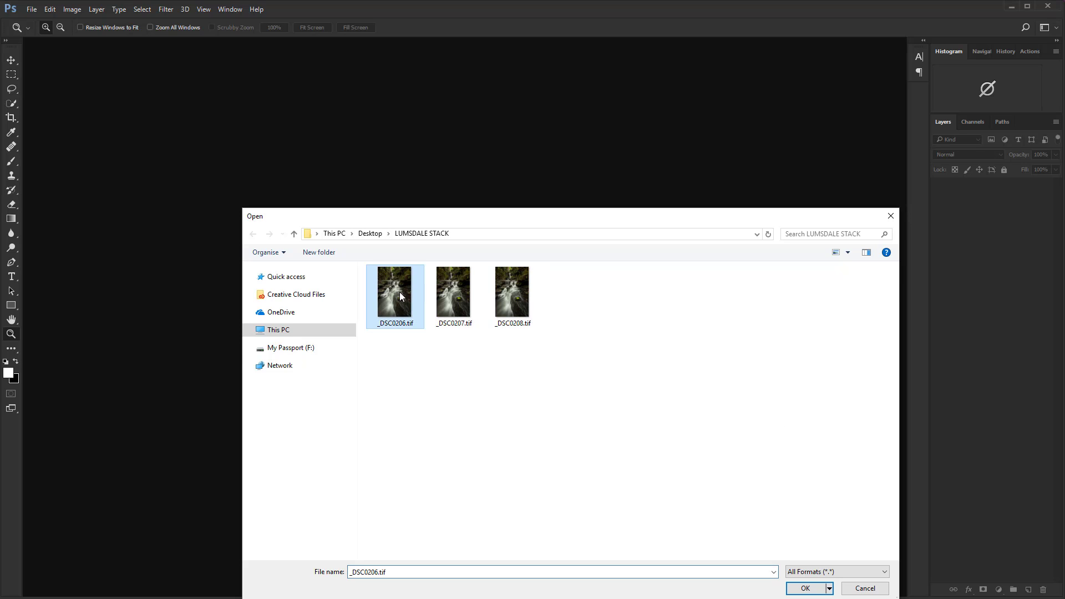
pyautogui.keyDown('shift'); pyautogui.click(518, 302); pyautogui.keyUp('shift')
pyautogui.click(803, 589)
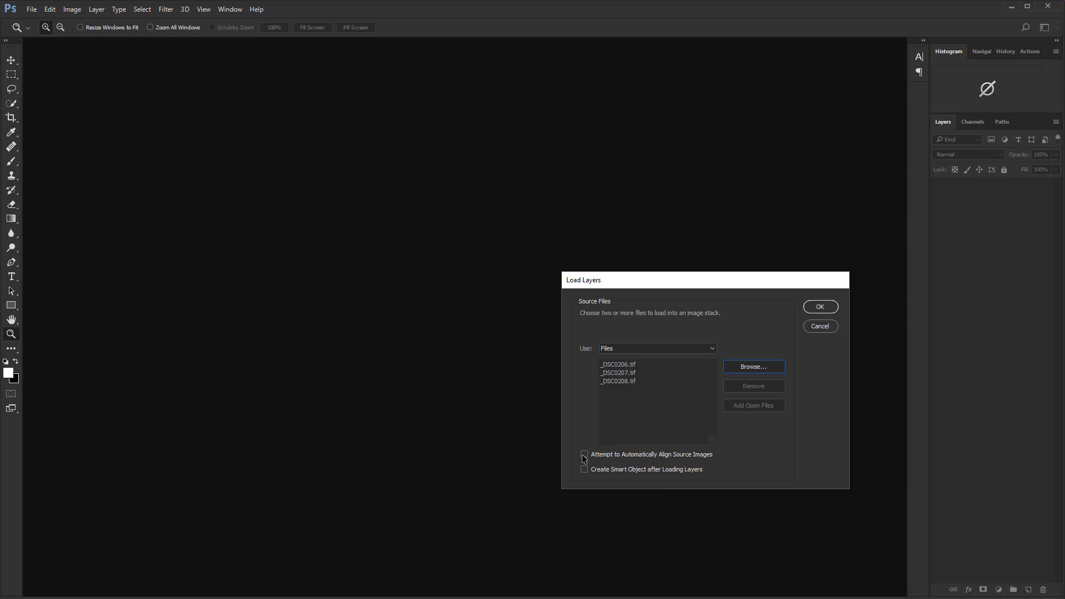
# - Enable Attempt to Automatically Align Source Images and build the three-layer stack
pyautogui.click(584, 455)
pyautogui.moveTo(740, 282); pyautogui.dragTo(625, 255)
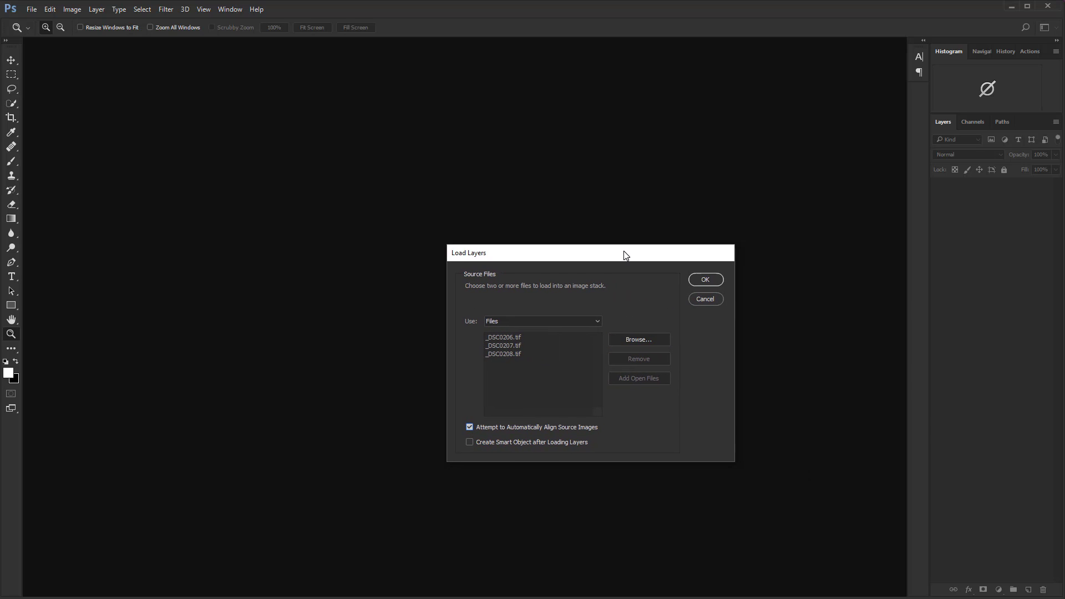
pyautogui.click(705, 280)
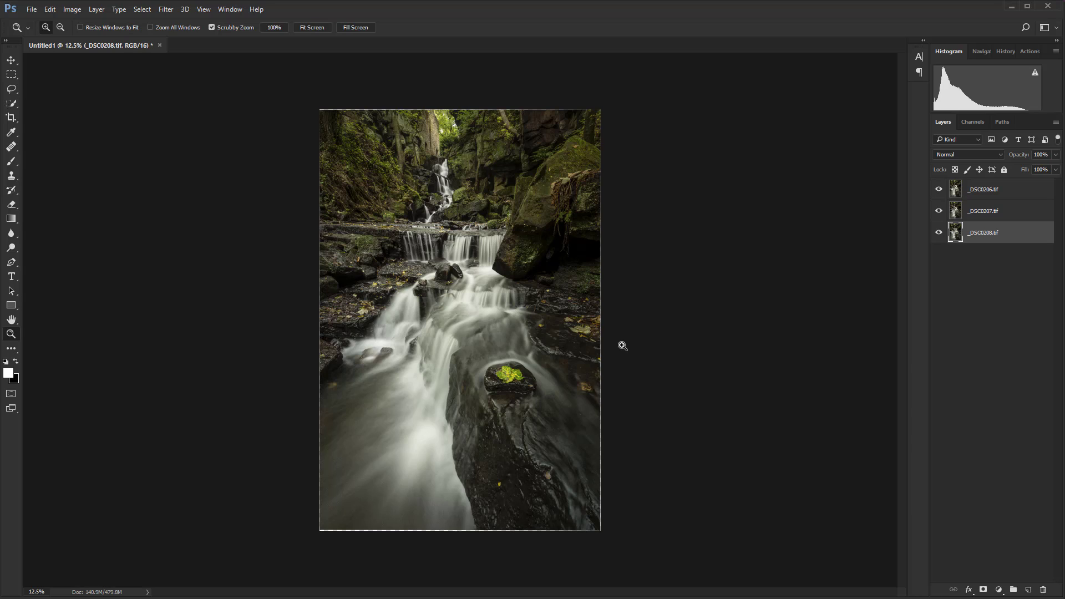
# - Select the _DSC0206, _DSC0207 and _DSC0208 layers together and open the Edit menu
pyautogui.keyDown('shift'); pyautogui.click(1000, 190); pyautogui.keyUp('shift')
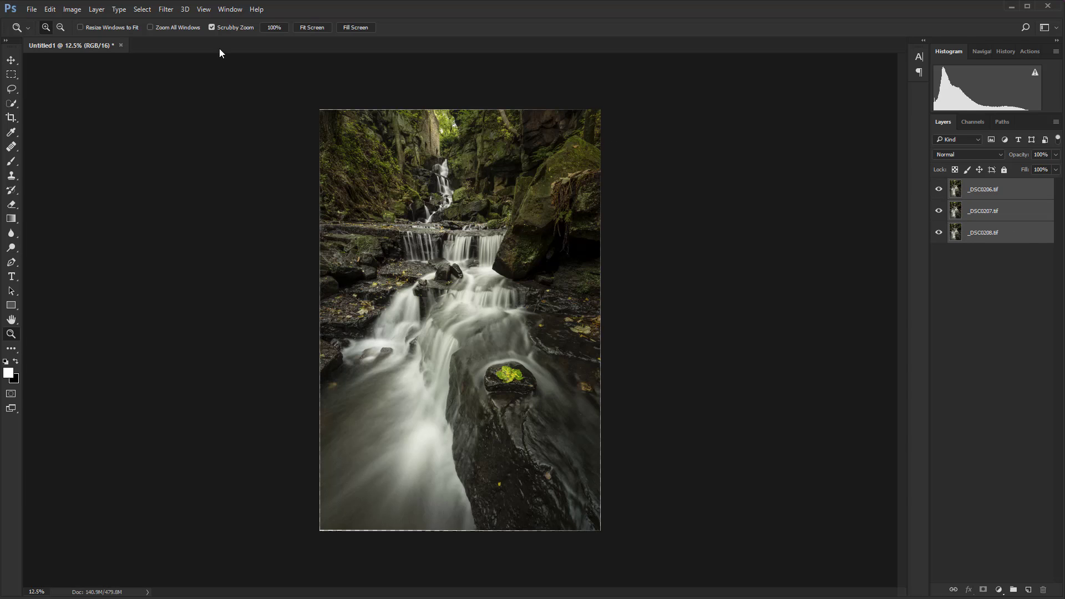
pyautogui.click(50, 10)
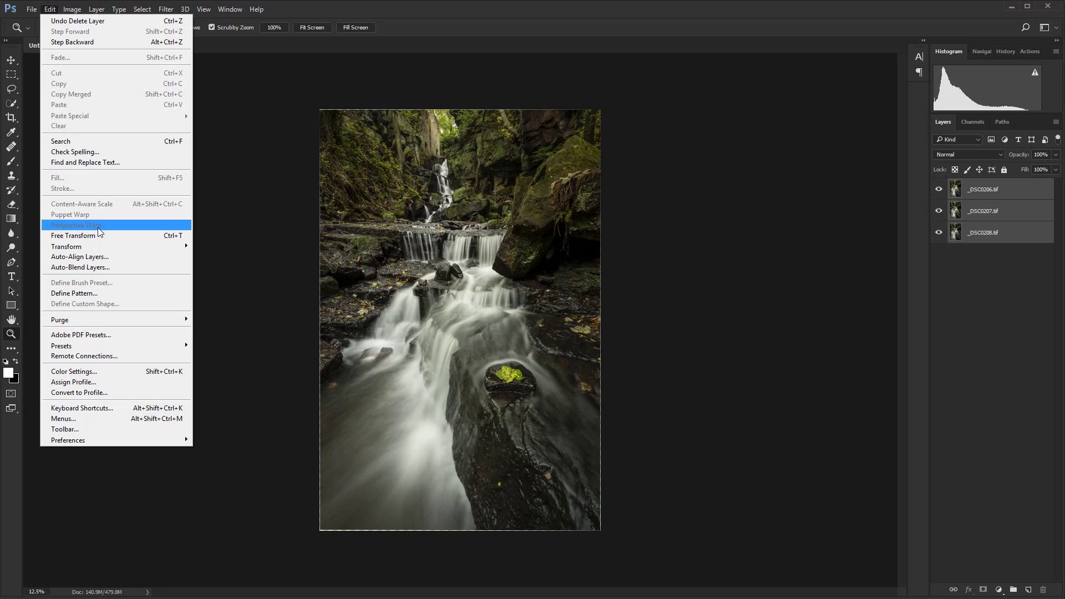
# - Run Auto-Blend Layers using Stack Images with Seamless Tones and Colors
pyautogui.click(94, 268)
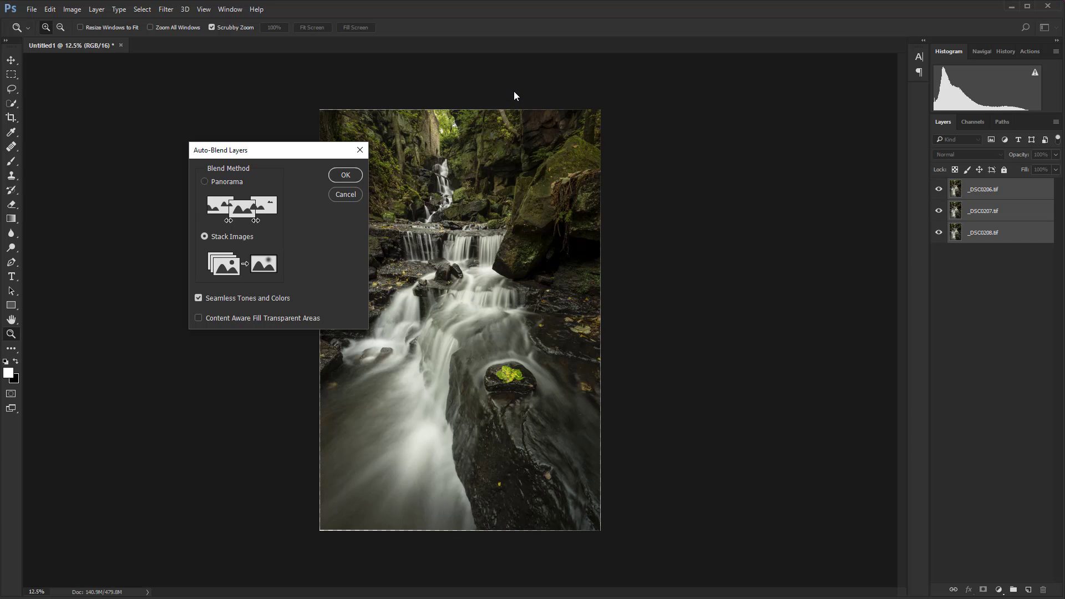
pyautogui.click(344, 175)
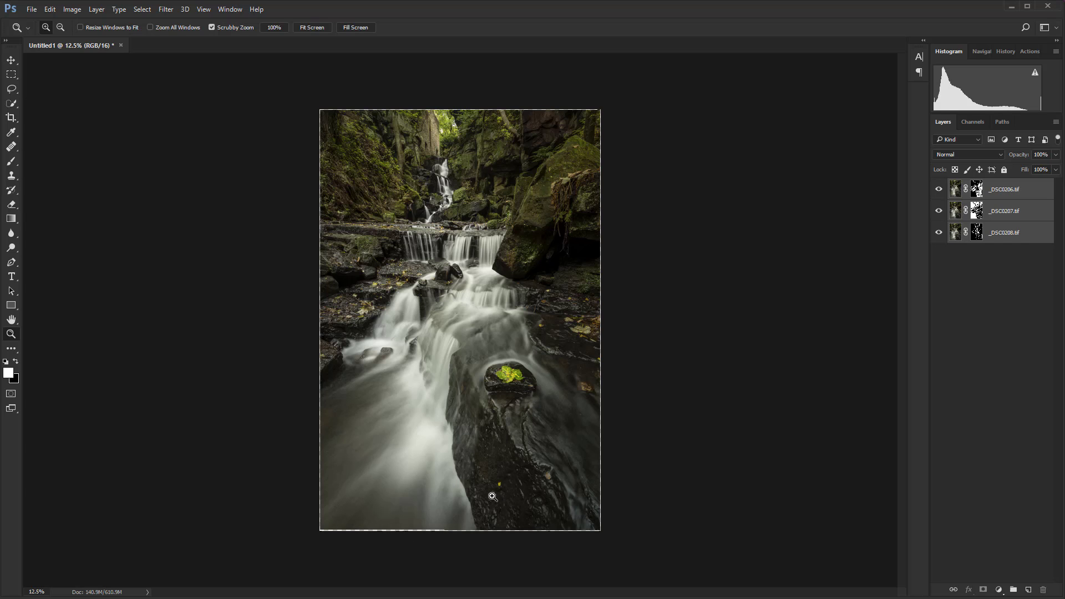
pyautogui.click(442, 505)
pyautogui.click(442, 506)
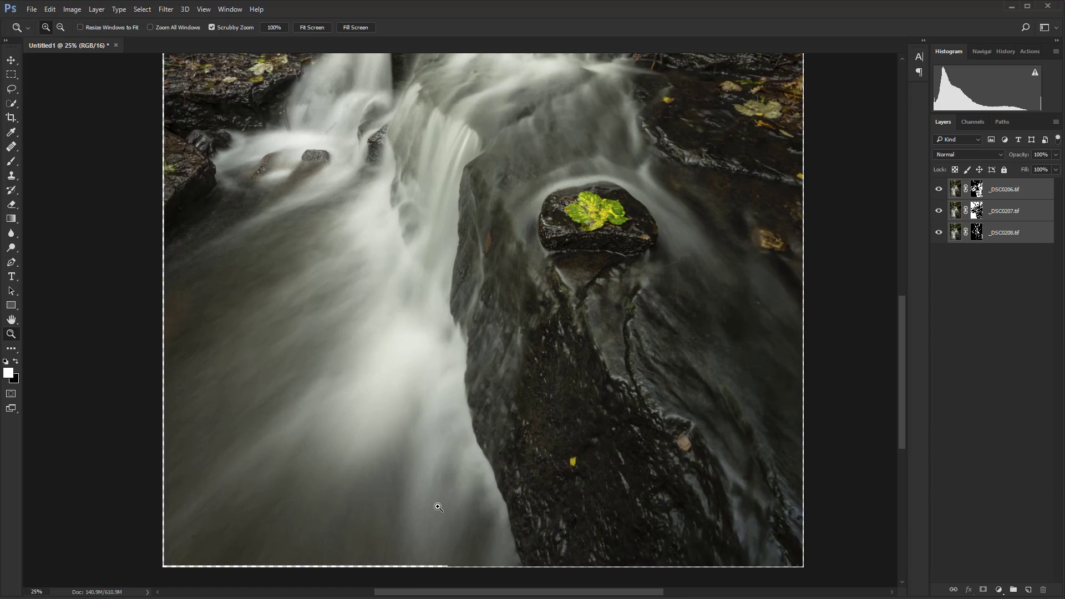
pyautogui.click(435, 504)
pyautogui.click(434, 506)
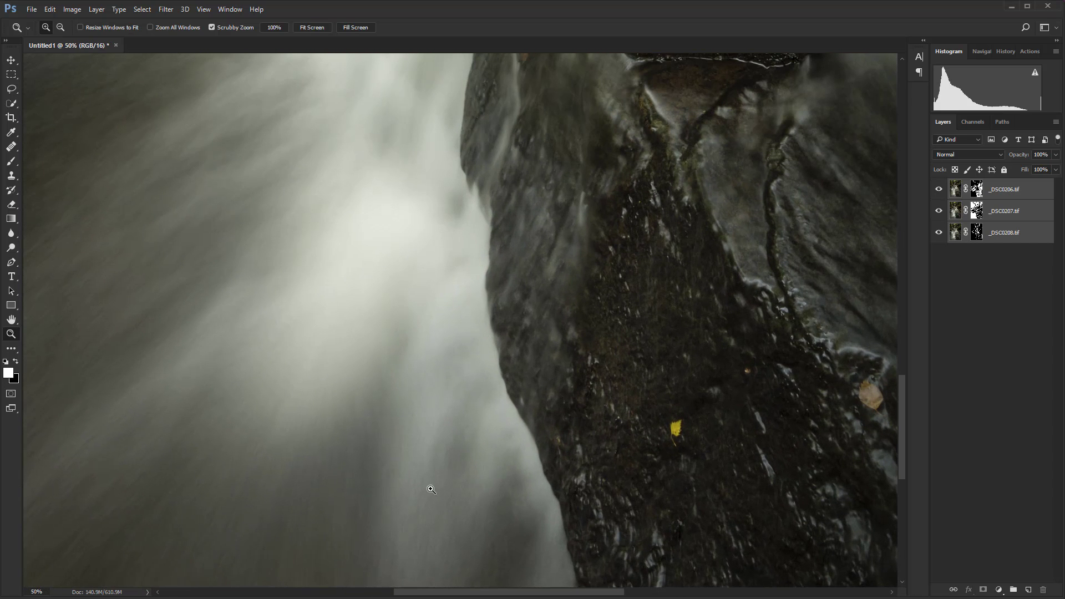
pyautogui.moveTo(568, 415); pyautogui.dragTo(604, 388)
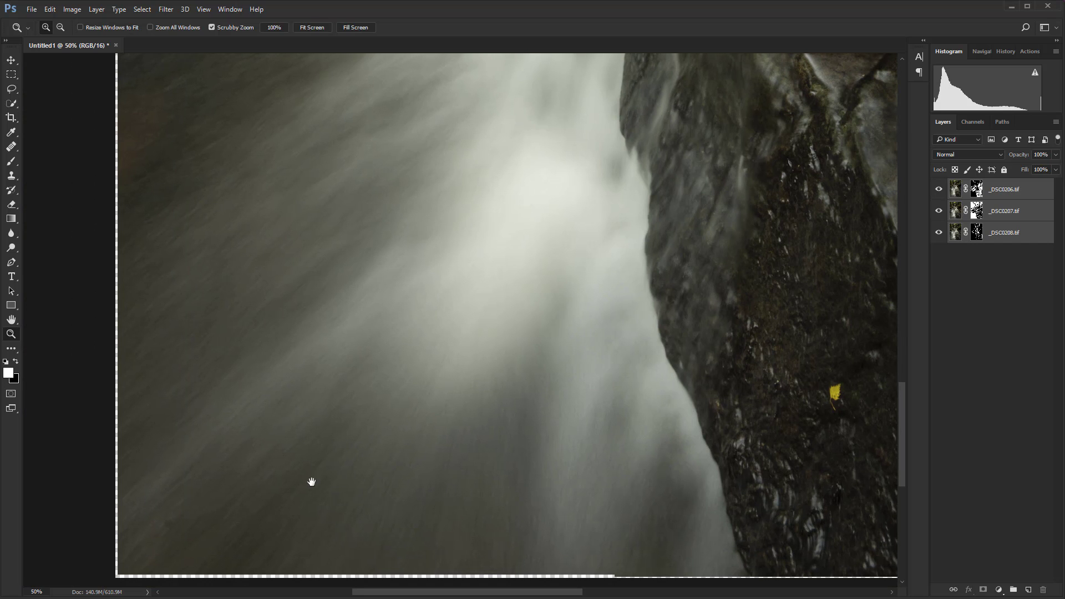
pyautogui.moveTo(421, 395); pyautogui.dragTo(252, 376)
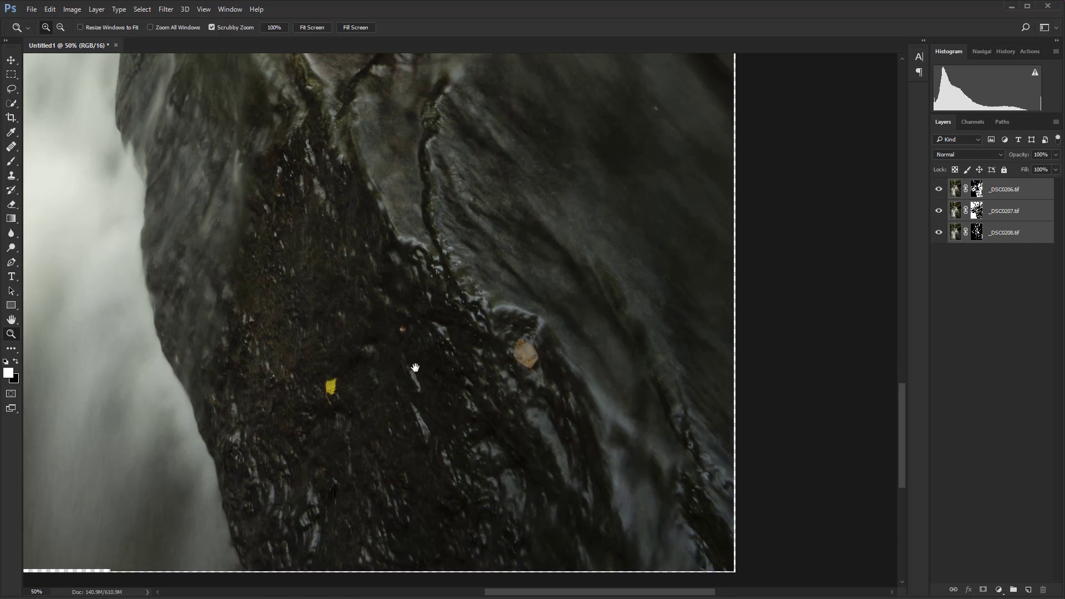
pyautogui.moveTo(415, 368); pyautogui.dragTo(452, 494)
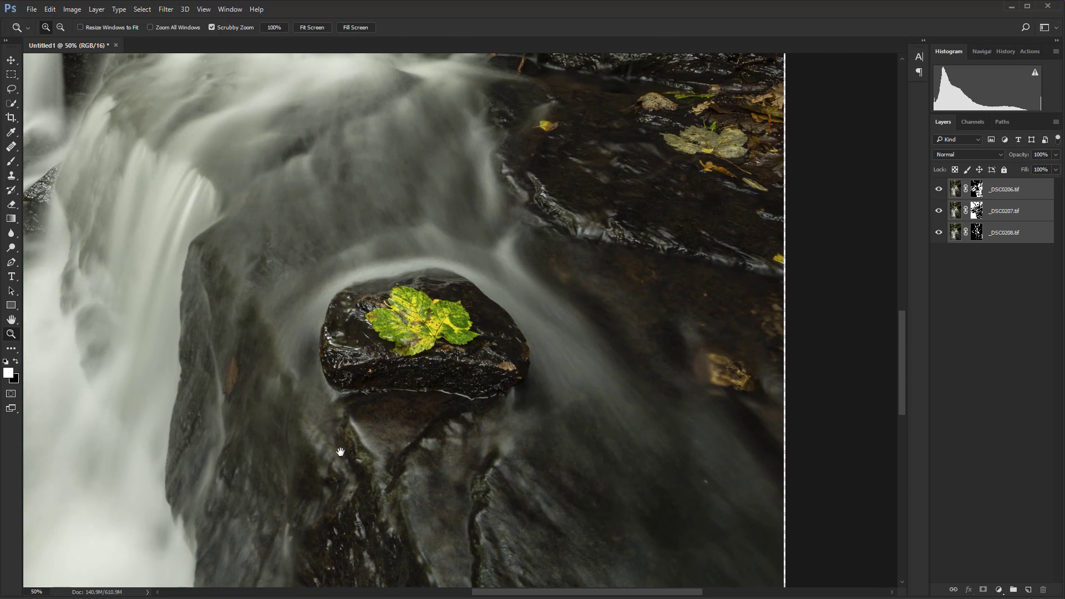
pyautogui.moveTo(385, 398); pyautogui.dragTo(714, 244)
pyautogui.moveTo(439, 479); pyautogui.dragTo(564, 364)
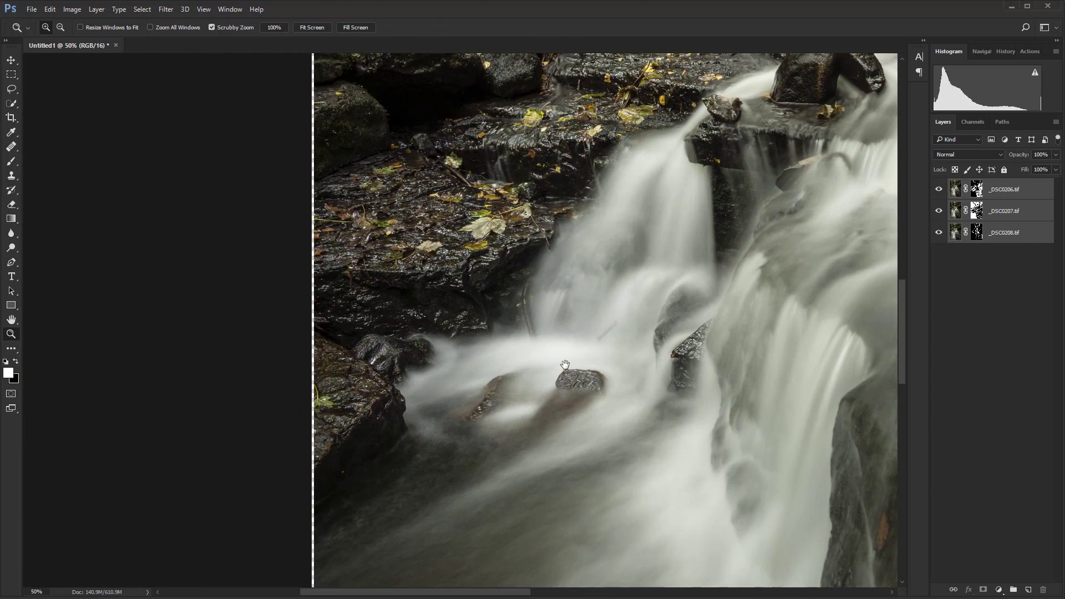
pyautogui.moveTo(555, 251); pyautogui.dragTo(531, 420)
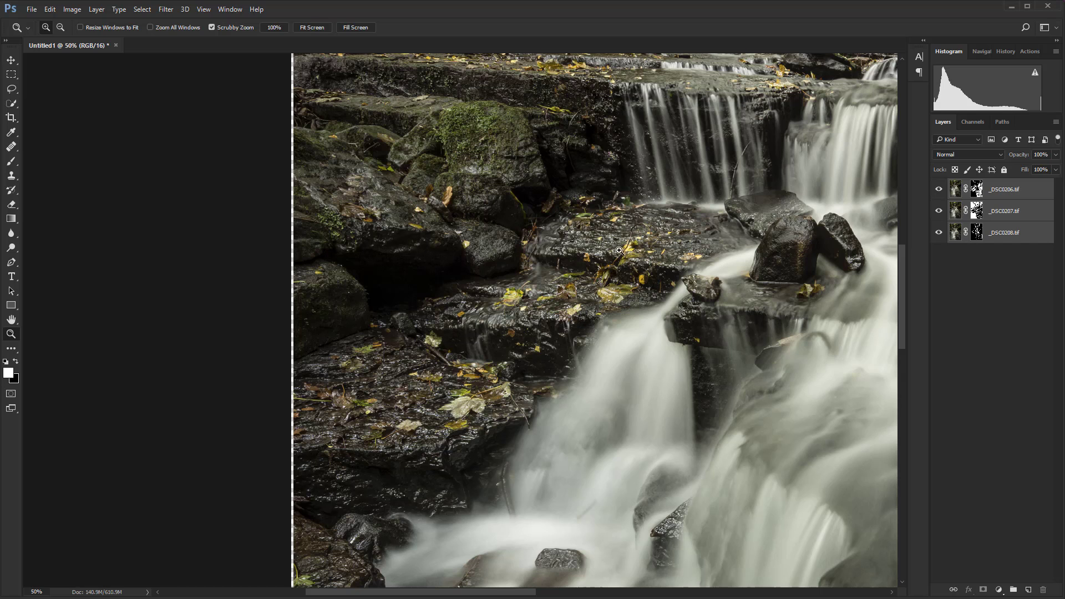
pyautogui.moveTo(723, 235); pyautogui.dragTo(361, 200)
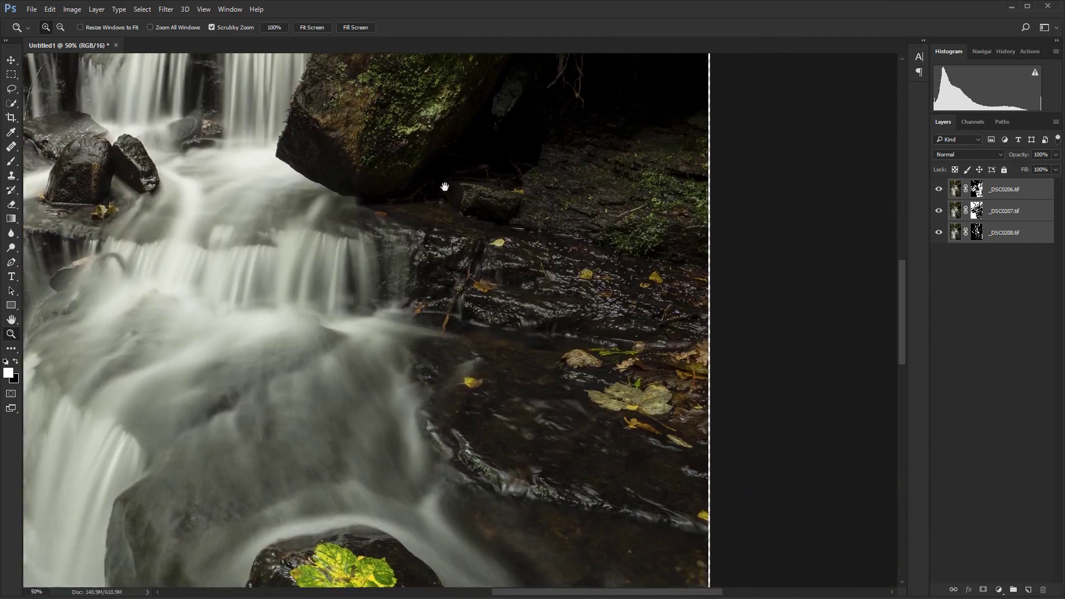
pyautogui.moveTo(444, 183); pyautogui.dragTo(486, 325)
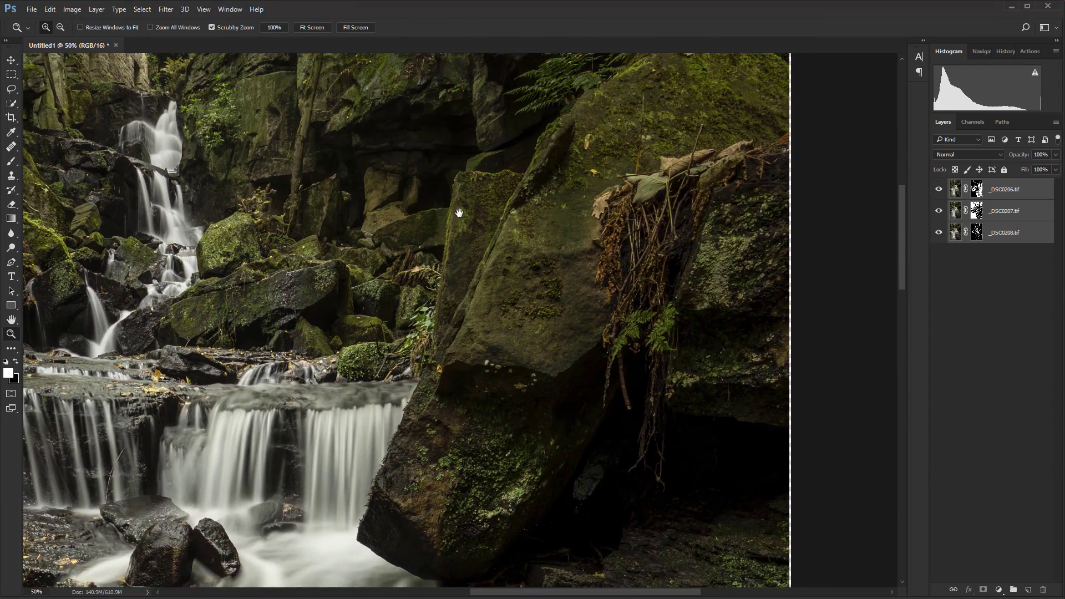
pyautogui.moveTo(459, 213); pyautogui.dragTo(471, 340)
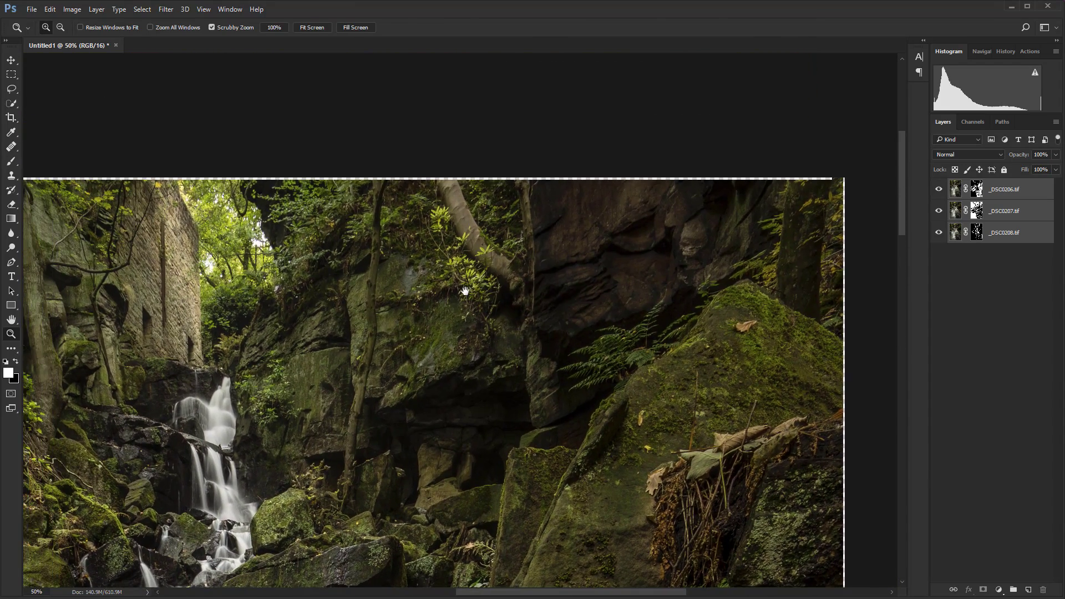
pyautogui.moveTo(465, 289); pyautogui.dragTo(562, 248)
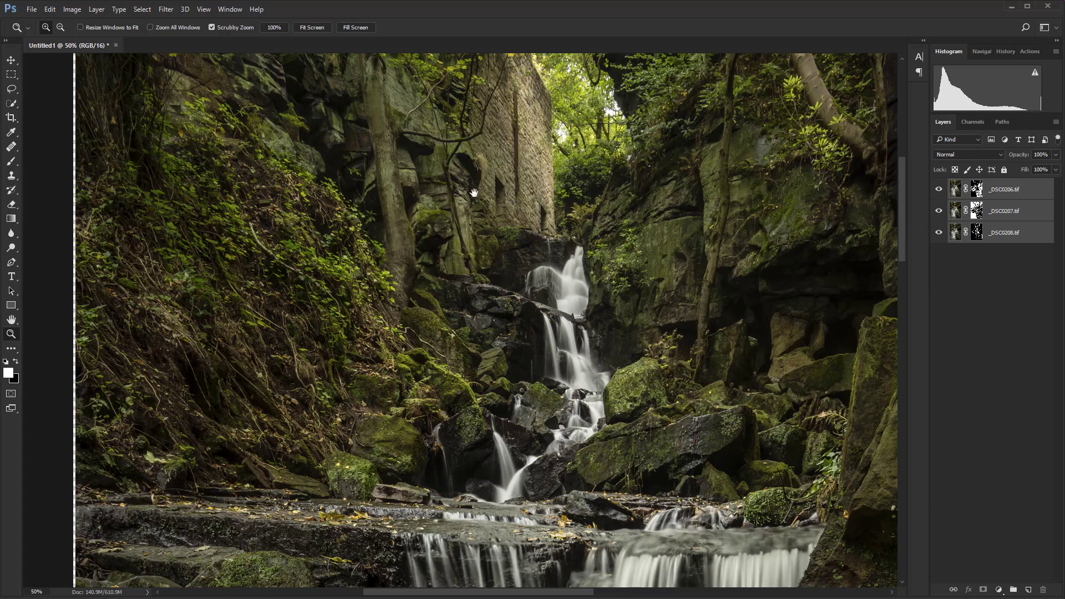
pyautogui.moveTo(680, 226); pyautogui.dragTo(499, 273)
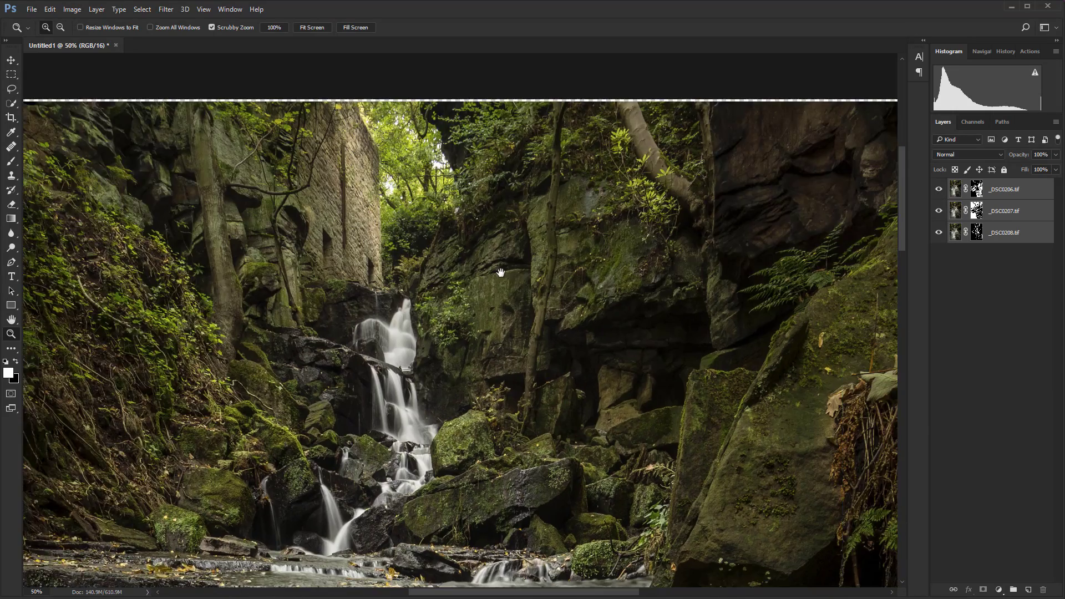
pyautogui.moveTo(675, 288); pyautogui.dragTo(870, 228)
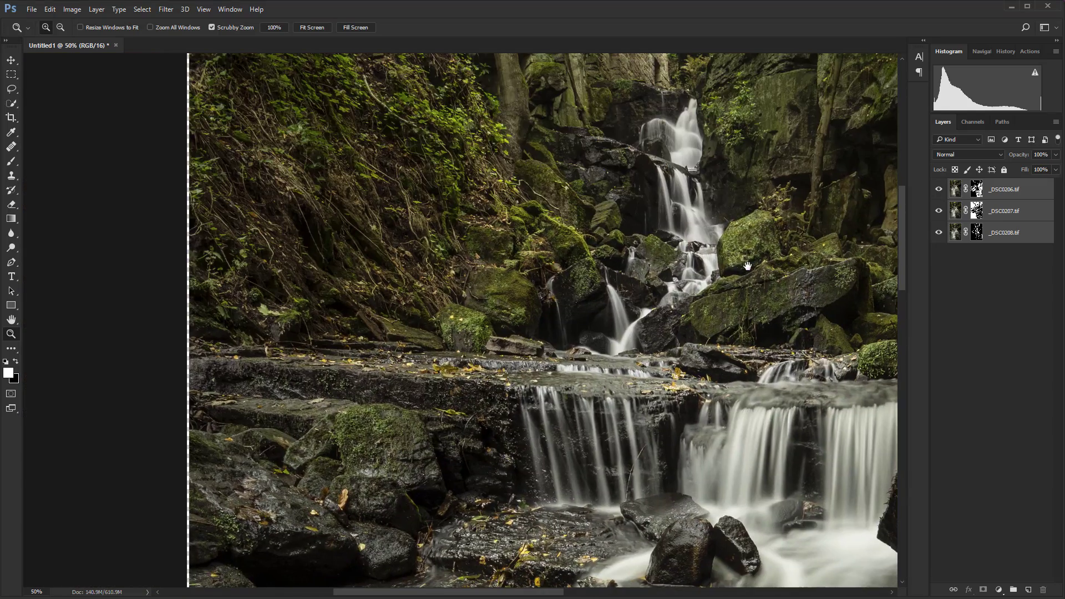
pyautogui.moveTo(635, 577); pyautogui.dragTo(706, 274)
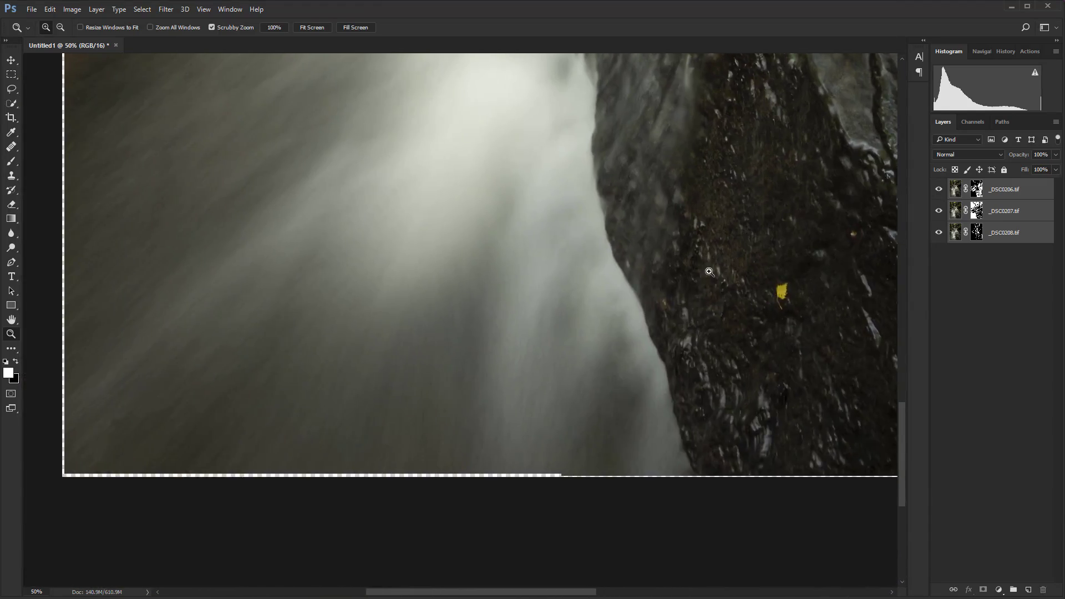
# - Crop the blended composite inward past the ragged alignment borders and commit the crop
pyautogui.hotkey('ctrl', '0')
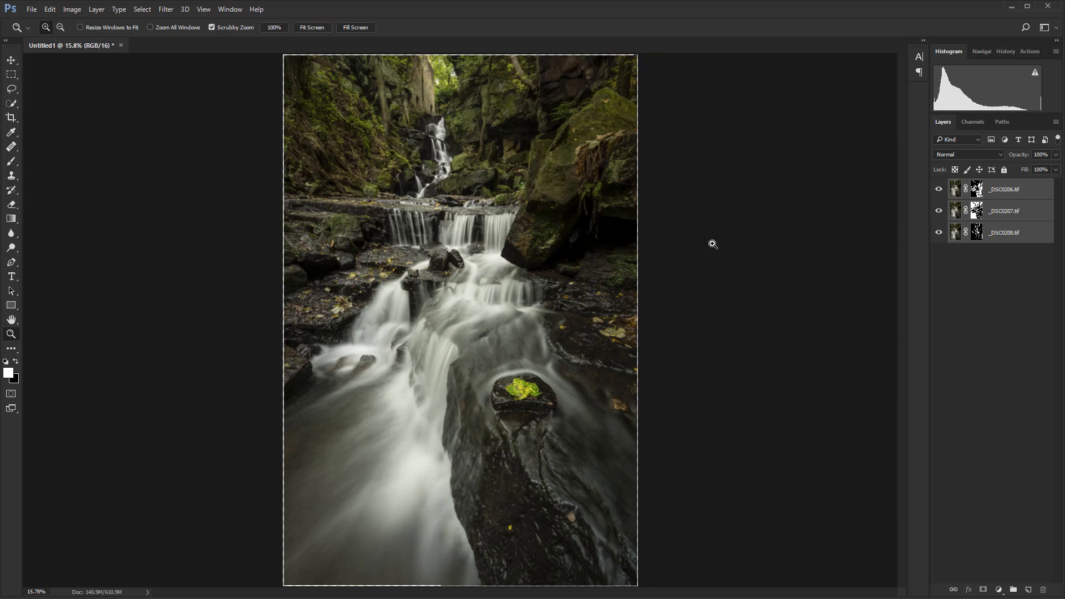
pyautogui.press('c')
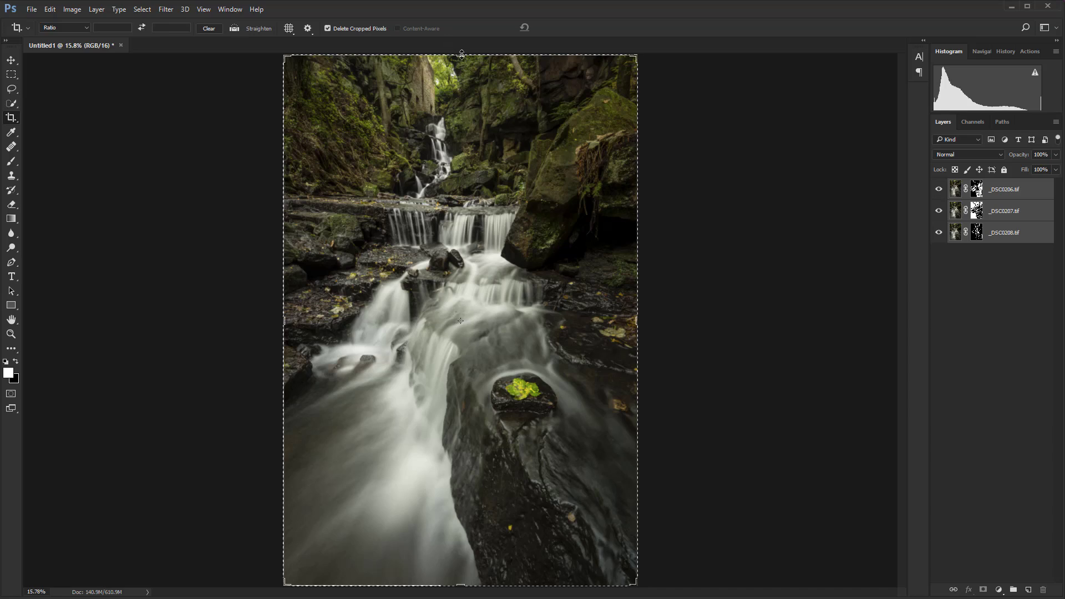
pyautogui.hotkey('ctrl', '+')
pyautogui.hotkey('ctrl', '+')
pyautogui.hotkey('ctrl', '+')
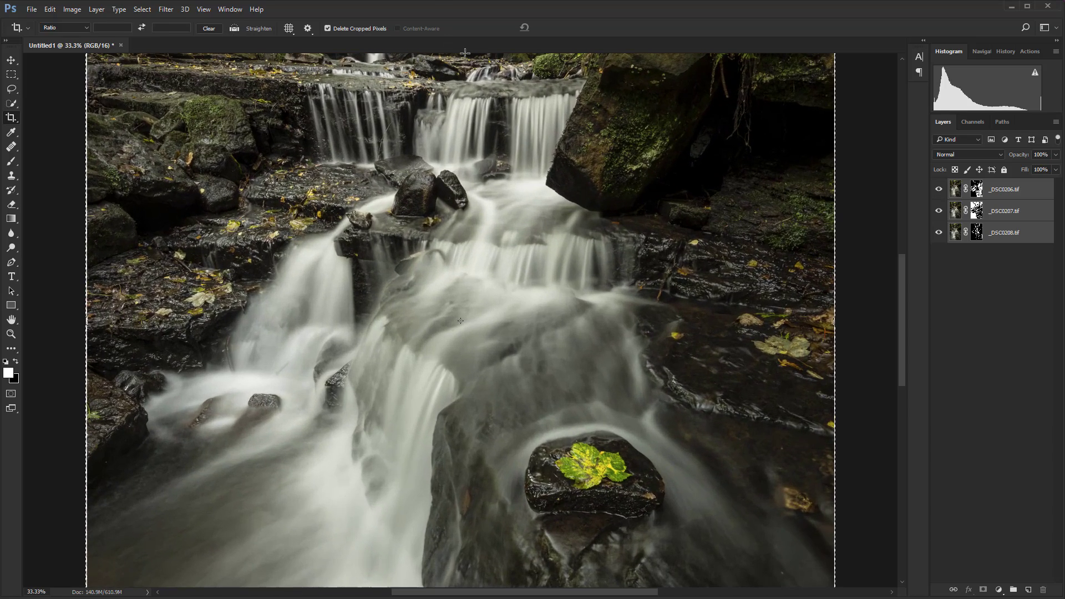
pyautogui.scroll(10, 614, 107)
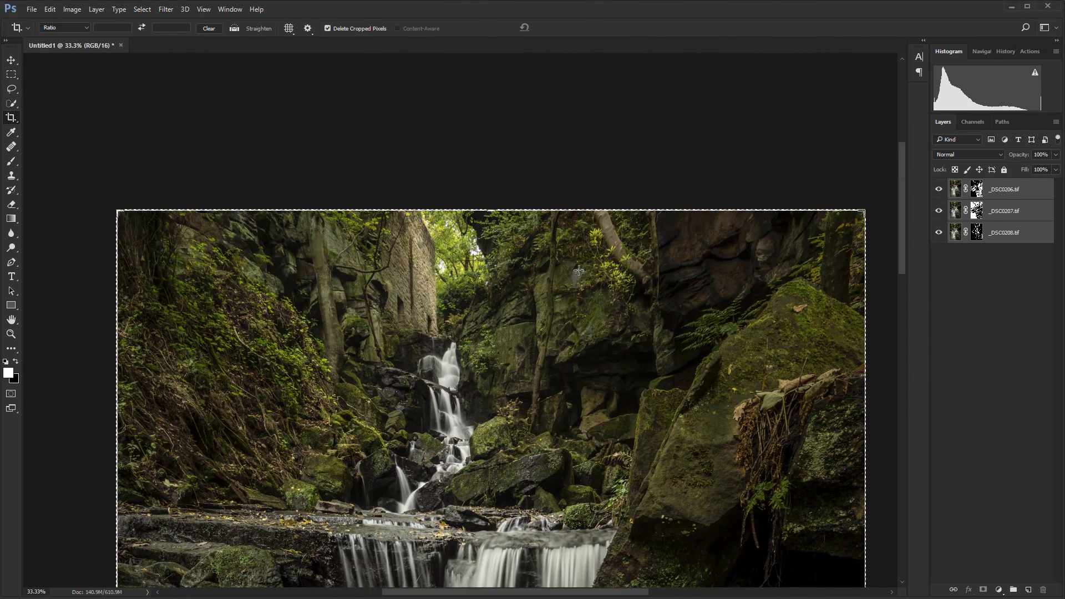
pyautogui.moveTo(494, 216); pyautogui.dragTo(491, 211)
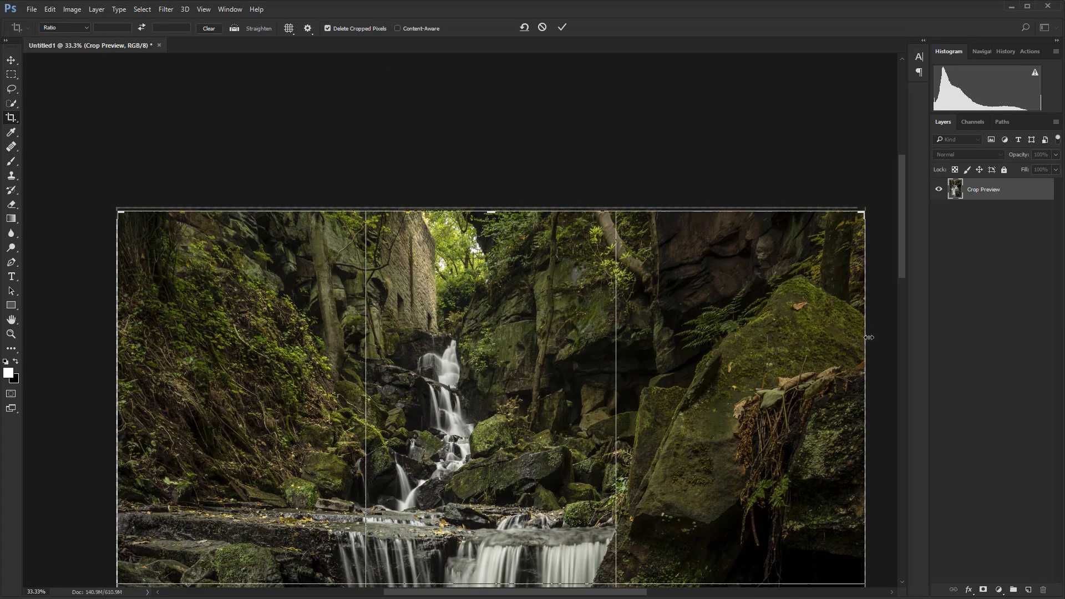
pyautogui.moveTo(865, 373); pyautogui.dragTo(866, 373)
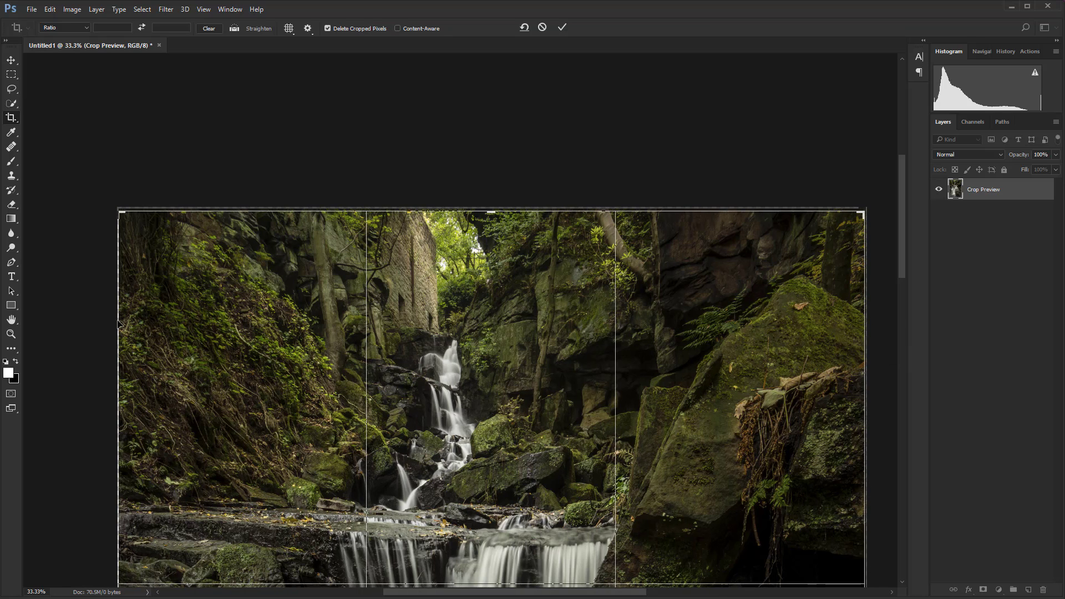
pyautogui.moveTo(118, 328); pyautogui.dragTo(756, 202)
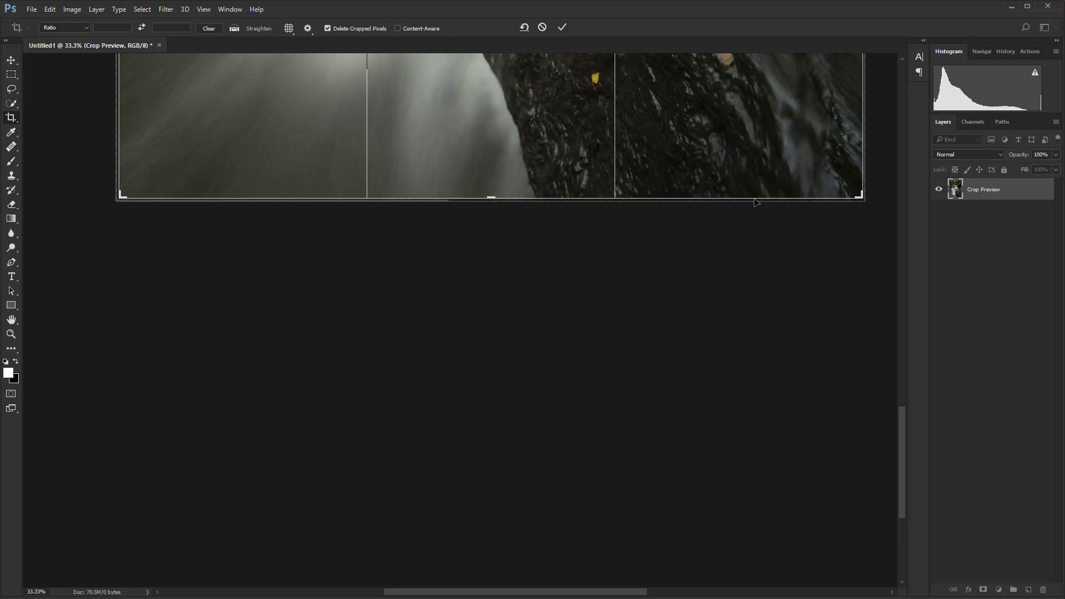
pyautogui.press('Return')
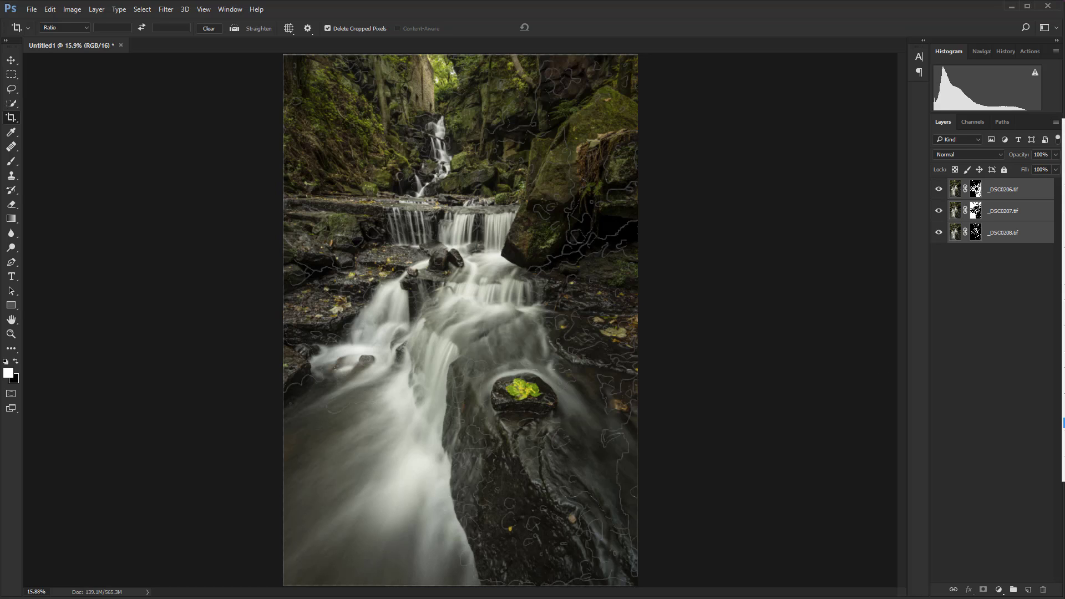
# - Flatten the three masked layers into a single Background layer and zoom in to check it
pyautogui.press('z')
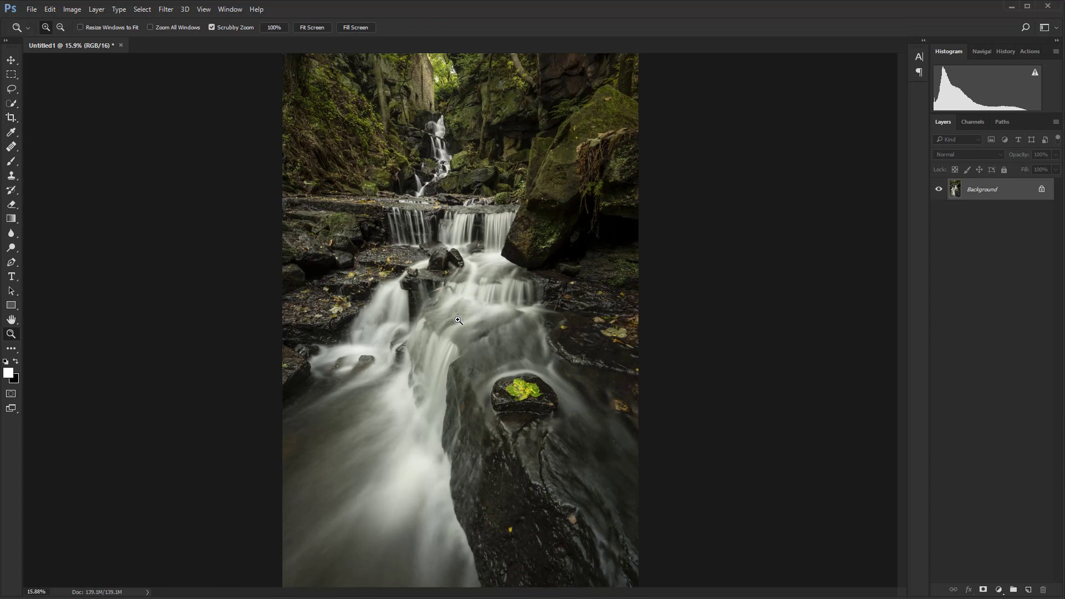
pyautogui.moveTo(459, 320); pyautogui.dragTo(528, 253)
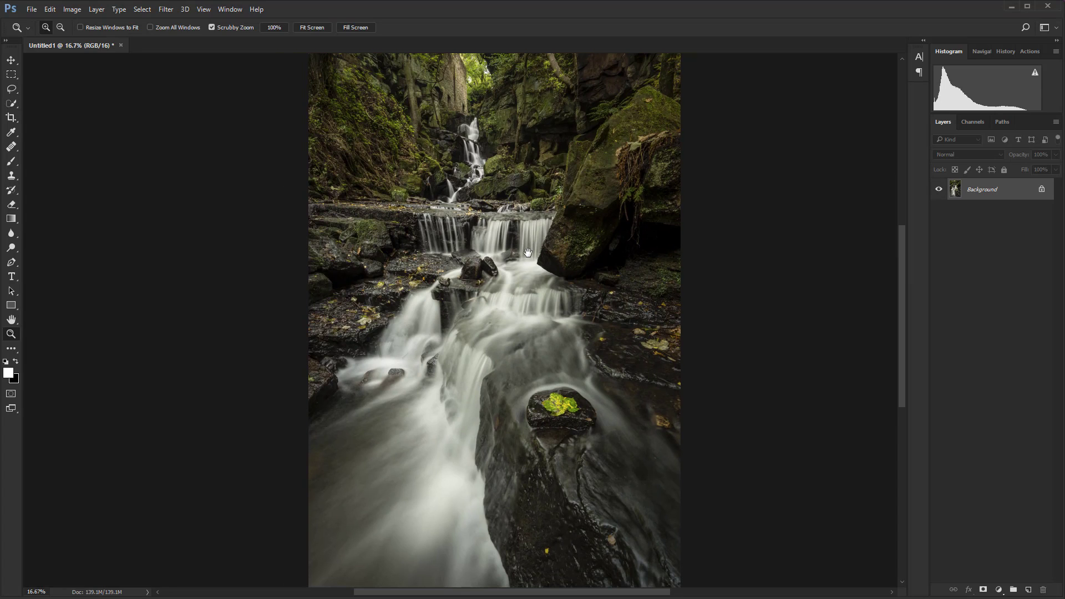